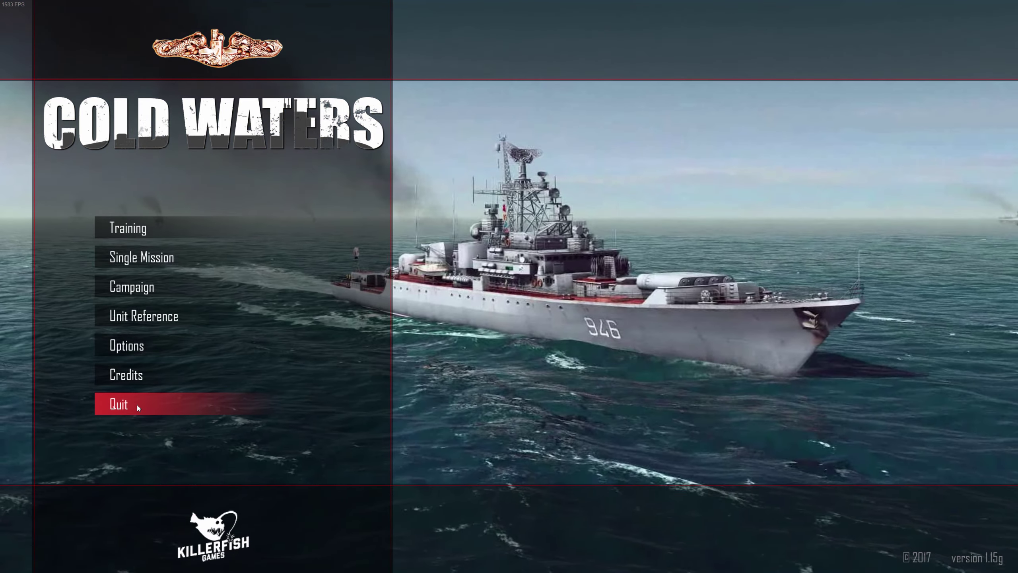
- Quit Cold Waters and clear the Steam library and the game's local files properties window off the desktop
{"action": "left_click", "coordinate": [138, 404]}
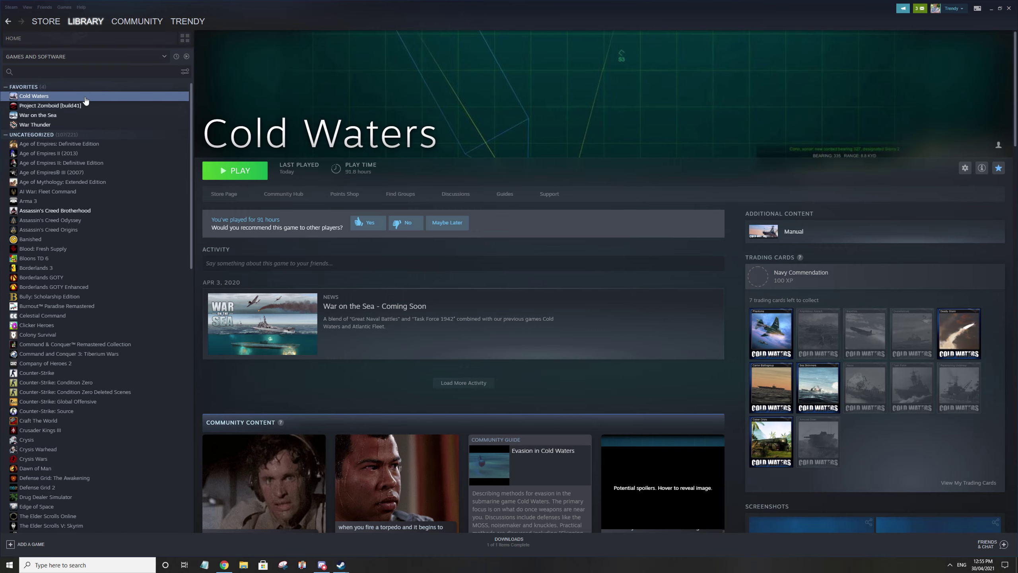
{"action": "left_click", "coordinate": [990, 9]}
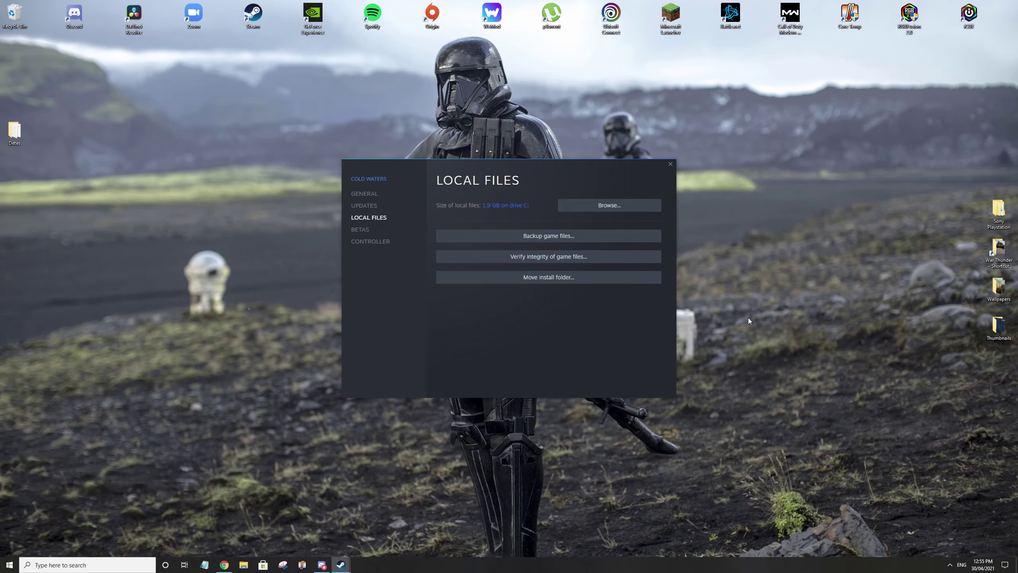
{"action": "left_click", "coordinate": [670, 164]}
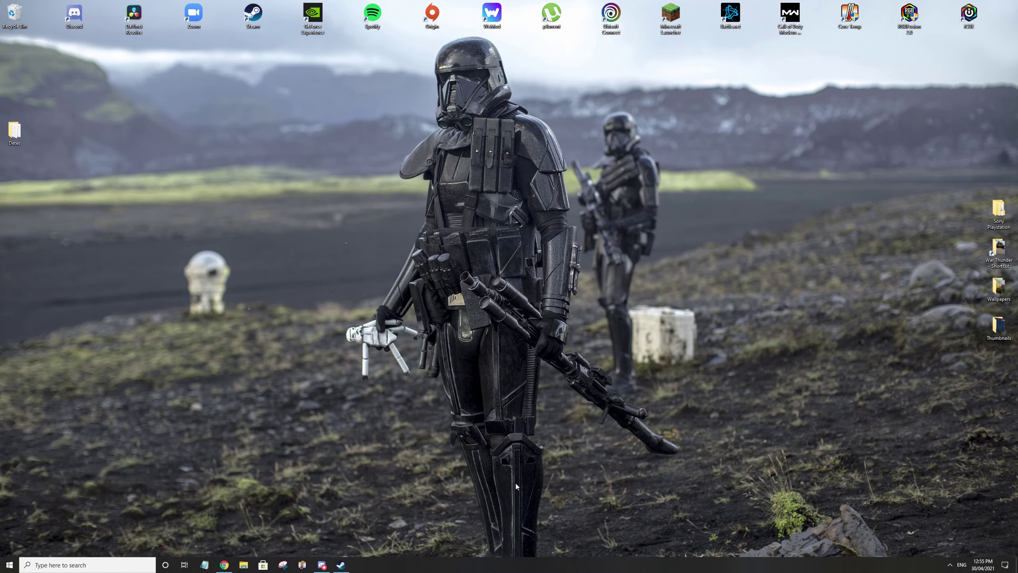
{"action": "key", "text": "XF86AudioLowerVolume"}
{"action": "left_click", "coordinate": [342, 564]}
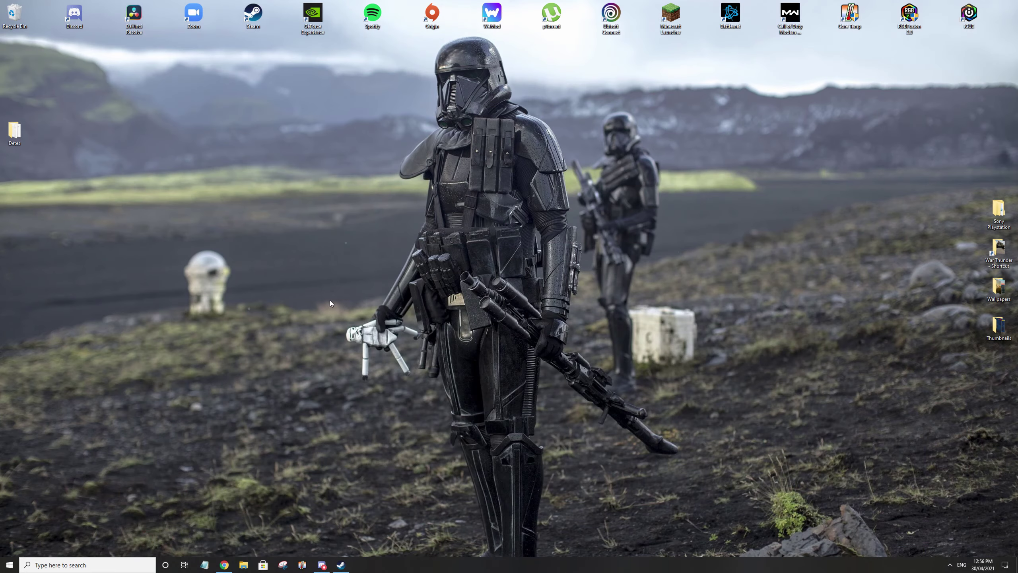
{"action": "right_click", "coordinate": [330, 301]}
{"action": "left_click", "coordinate": [177, 245]}
{"action": "right_click", "coordinate": [10, 135]}
{"action": "mouse_move", "coordinate": [50, 177]}
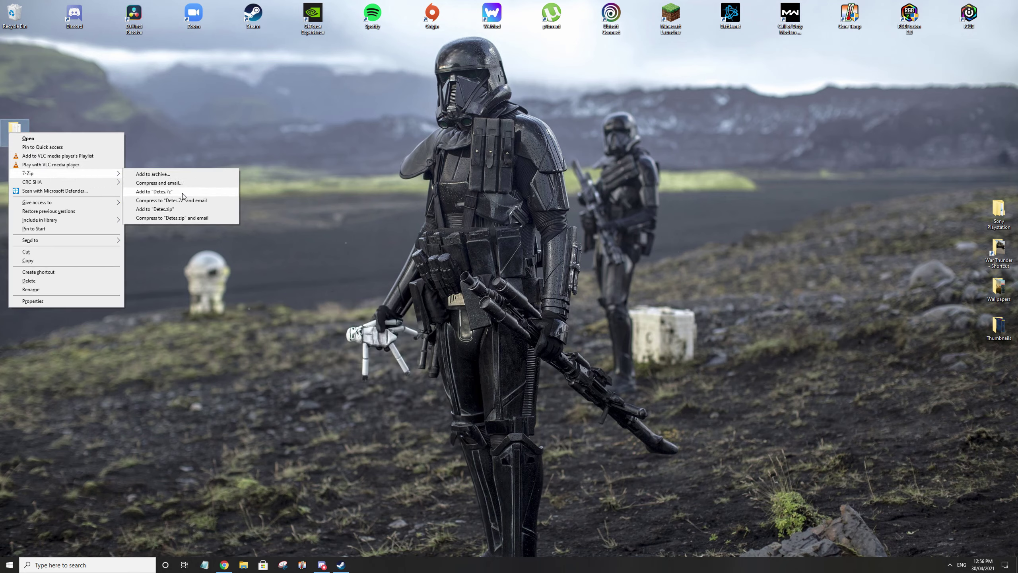
{"action": "mouse_move", "coordinate": [103, 175]}
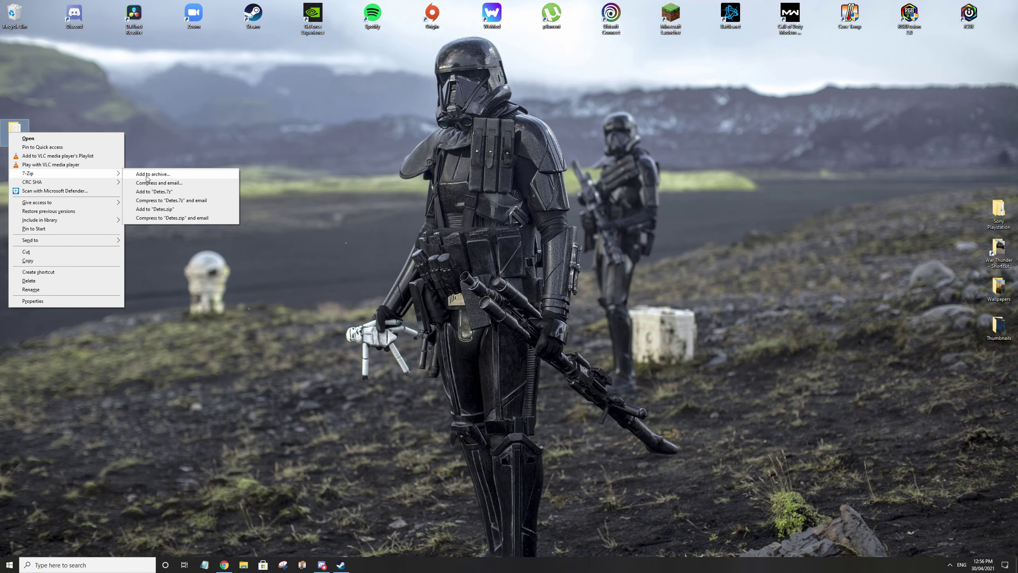
{"action": "left_click", "coordinate": [595, 371]}
{"action": "mouse_move", "coordinate": [342, 566]}
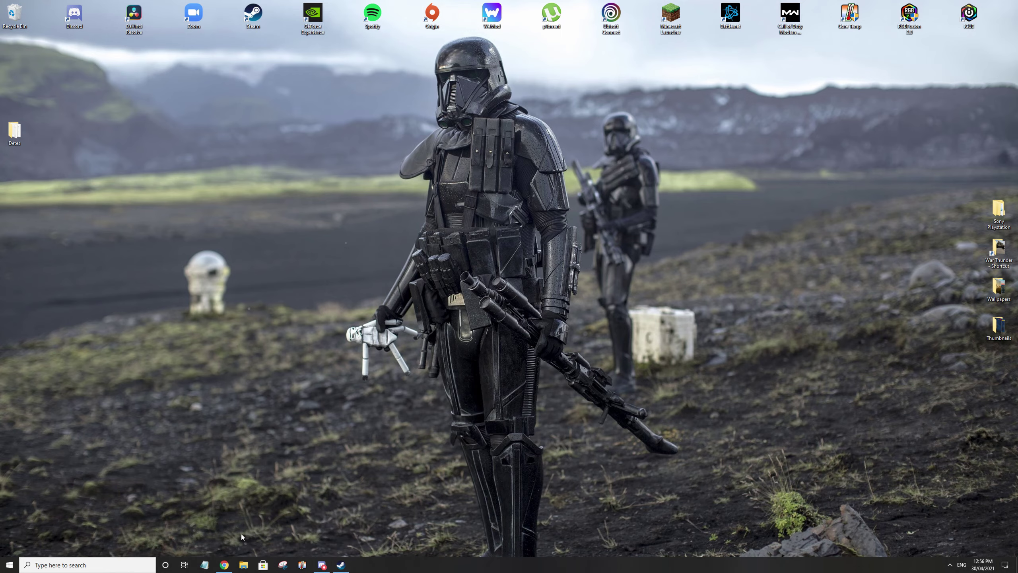
- Switch to Chrome and close the Google search page to show the Cold Waters Epic Mod 2.29 discussion
{"action": "left_click", "coordinate": [230, 563]}
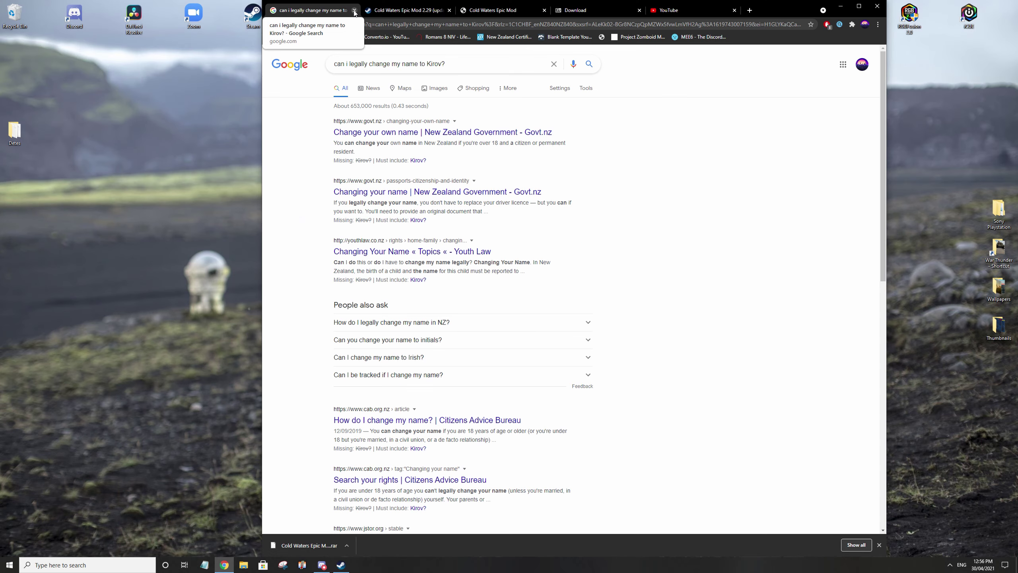
{"action": "left_click", "coordinate": [355, 11]}
{"action": "right_click", "coordinate": [354, 12]}
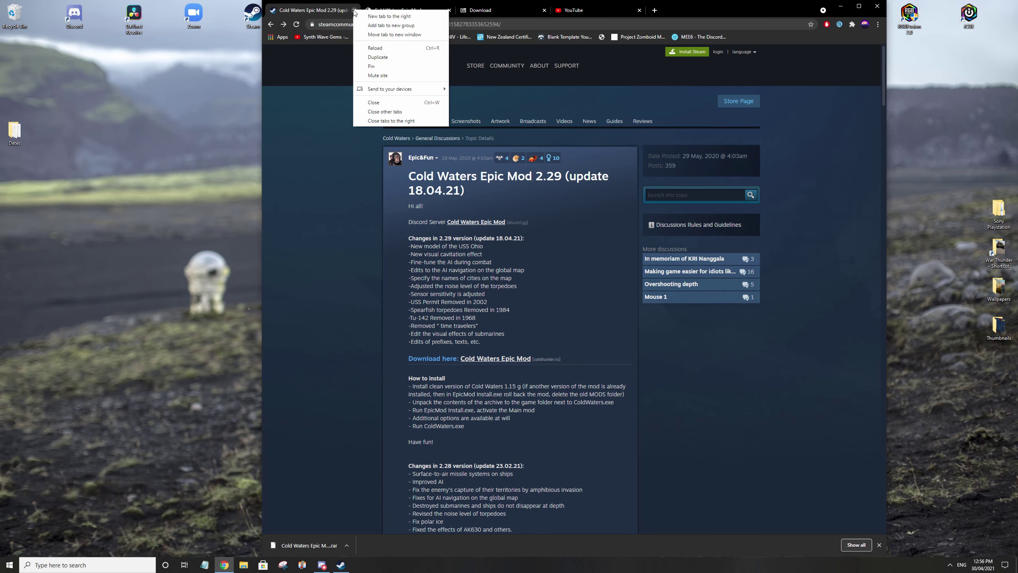
{"action": "left_click", "coordinate": [328, 122]}
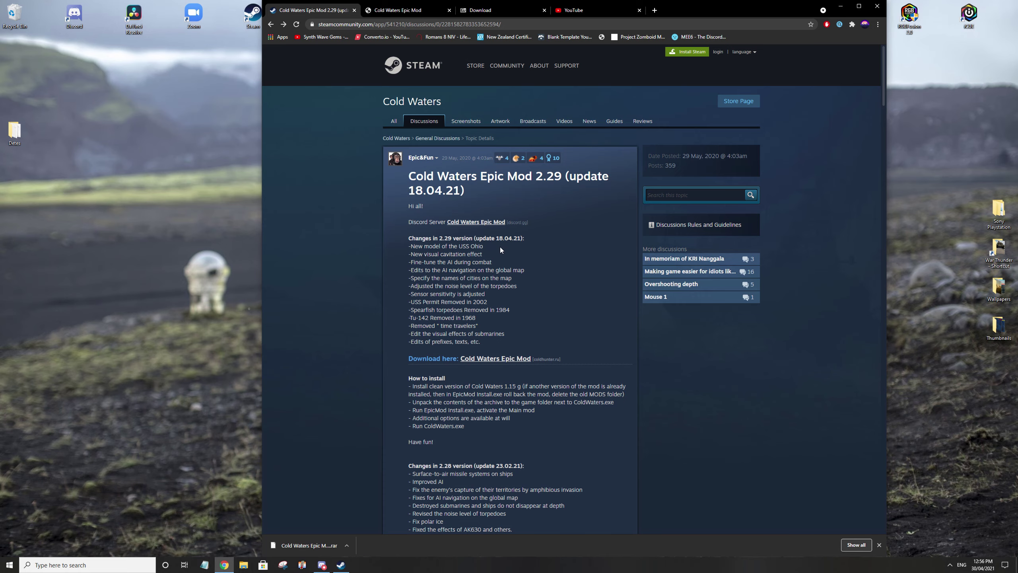
- Follow the discussion's download link to the external site coldhunter.ru and set the site to English
{"action": "left_click", "coordinate": [499, 360]}
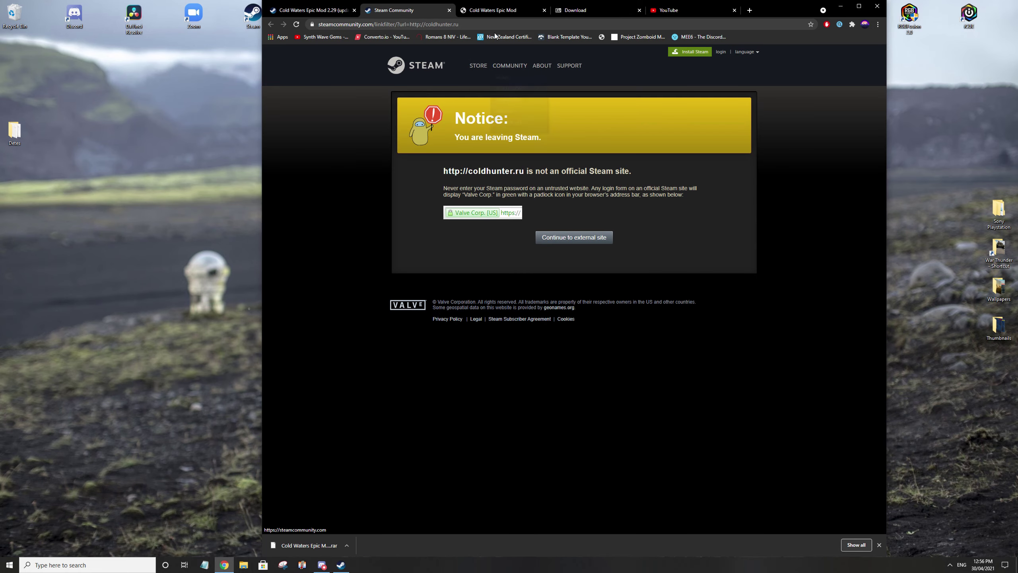
{"action": "left_click", "coordinate": [543, 11]}
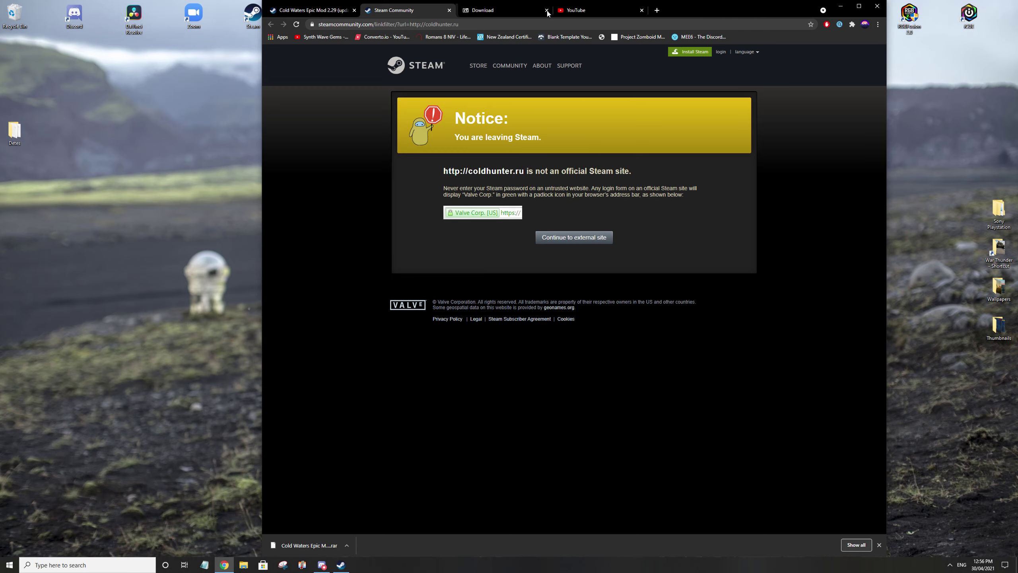
{"action": "left_click", "coordinate": [592, 241]}
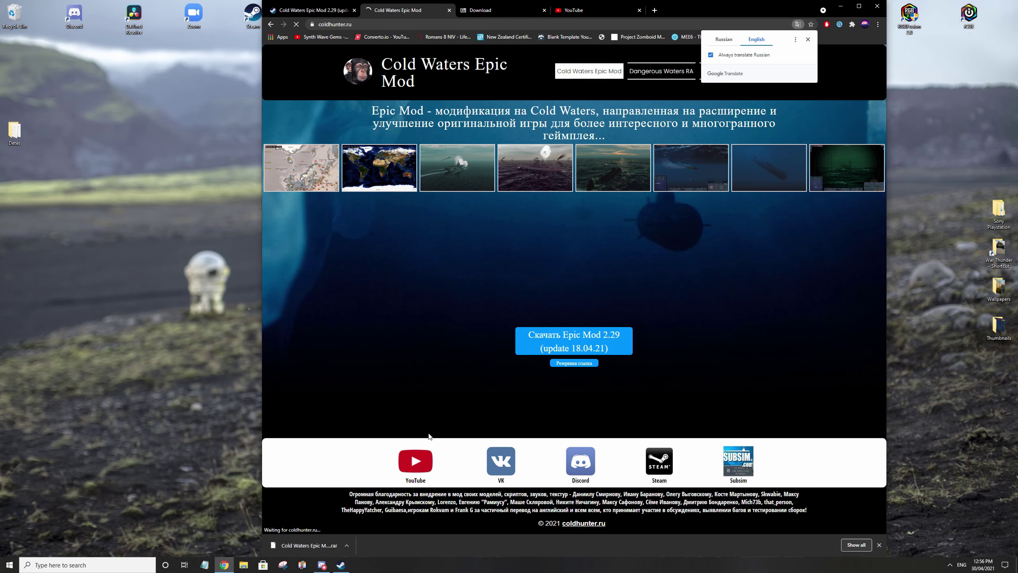
{"action": "left_click", "coordinate": [808, 40]}
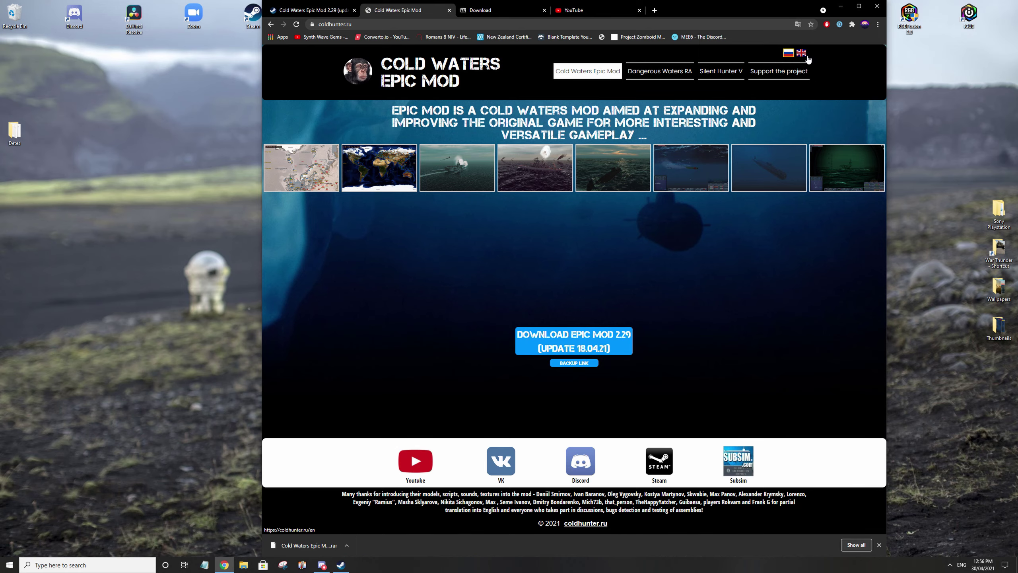
{"action": "left_click", "coordinate": [801, 53]}
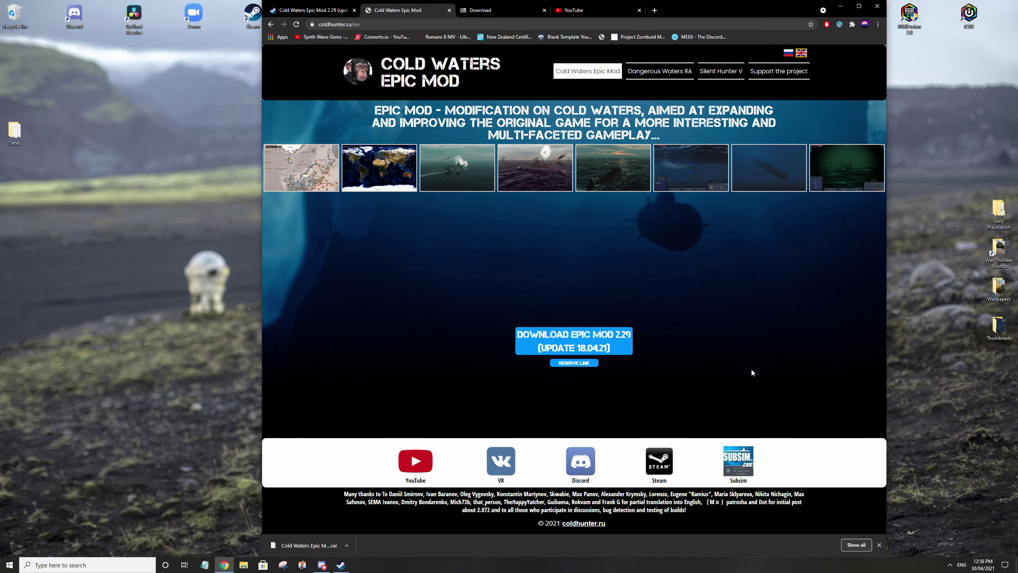
- View the Epic Mod 2.29 download page, close it, and put the already downloaded mod archive on the desktop
{"action": "left_click", "coordinate": [568, 345]}
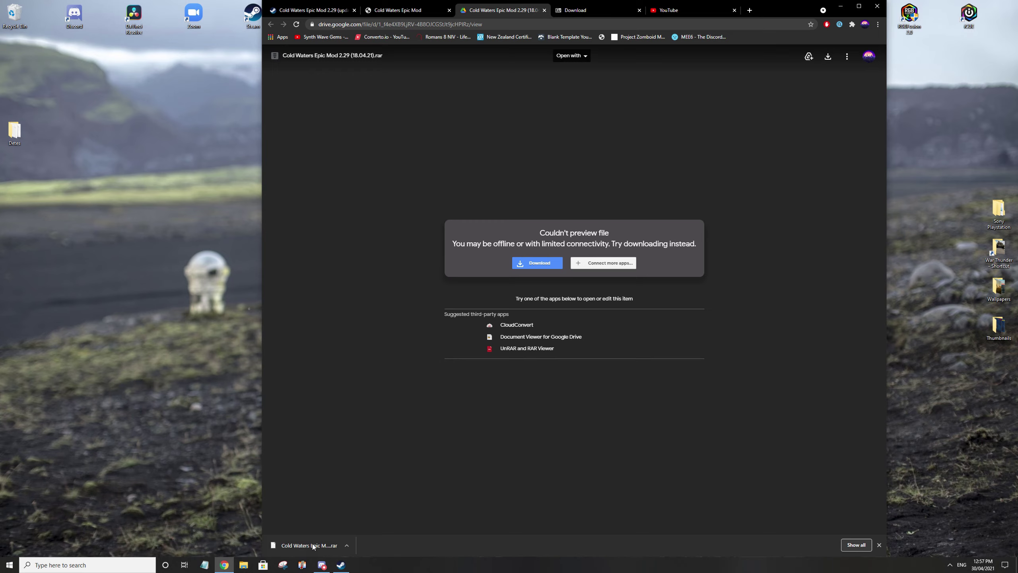
{"action": "left_click", "coordinate": [545, 11]}
{"action": "left_click_drag", "start_coordinate": [304, 544], "coordinate": [244, 510]}
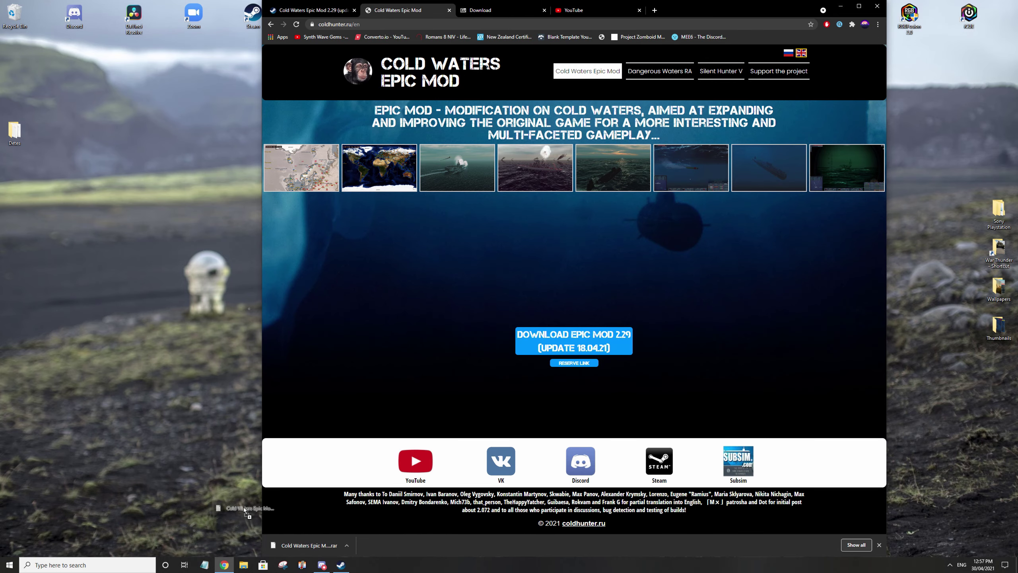
{"action": "left_click_drag", "start_coordinate": [73, 133], "coordinate": [82, 138]}
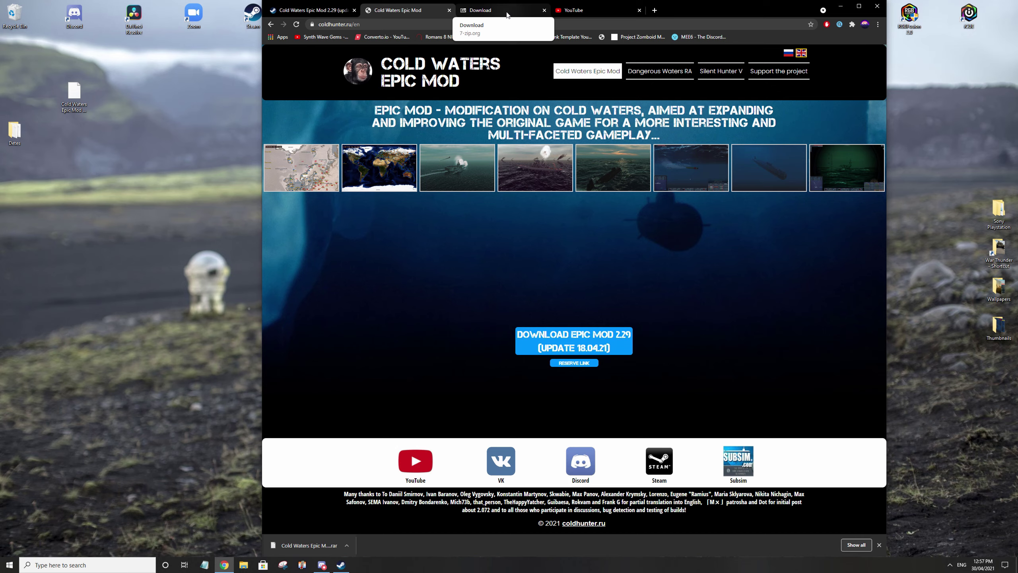
- Look up the 64-bit Windows x64 version of 7-Zip 19.00 on the 7-Zip download page
{"action": "left_click", "coordinate": [508, 12]}
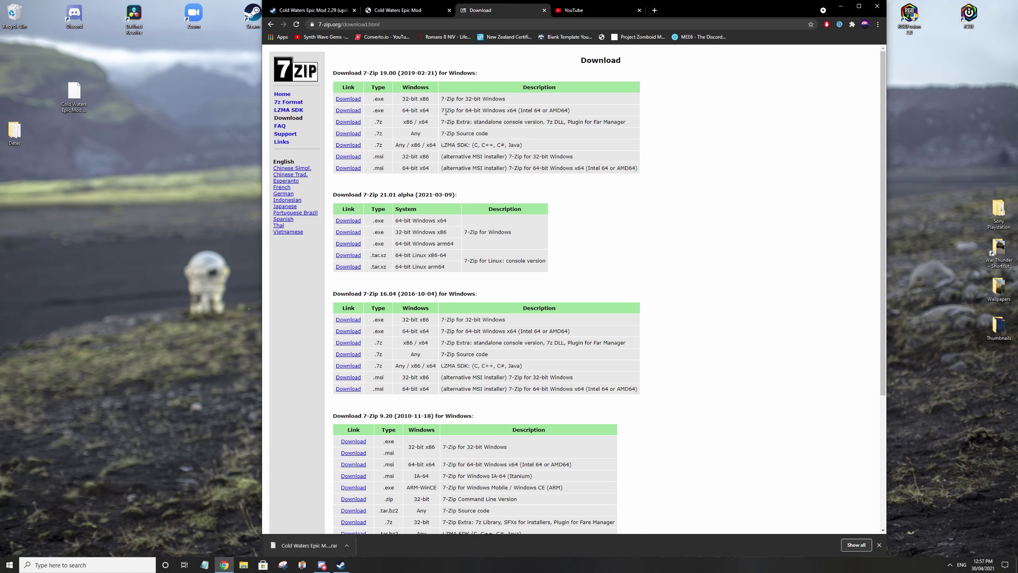
{"action": "left_click_drag", "start_coordinate": [446, 112], "coordinate": [578, 116]}
{"action": "left_click", "coordinate": [588, 168]}
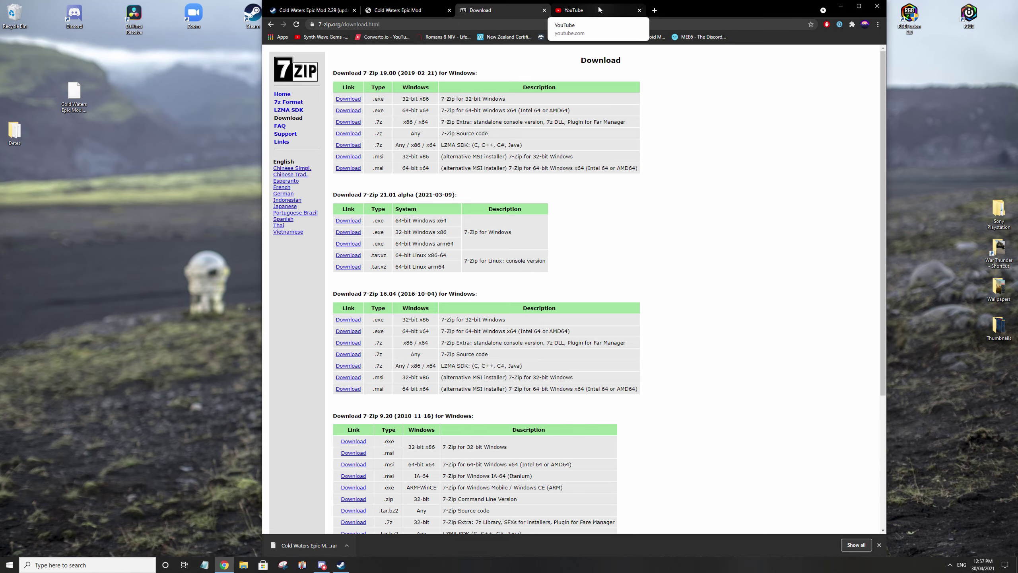
- Return to the mod discussion, minimize the browser and place the mod archive beside the Detes folder on the desktop
{"action": "left_click", "coordinate": [304, 11]}
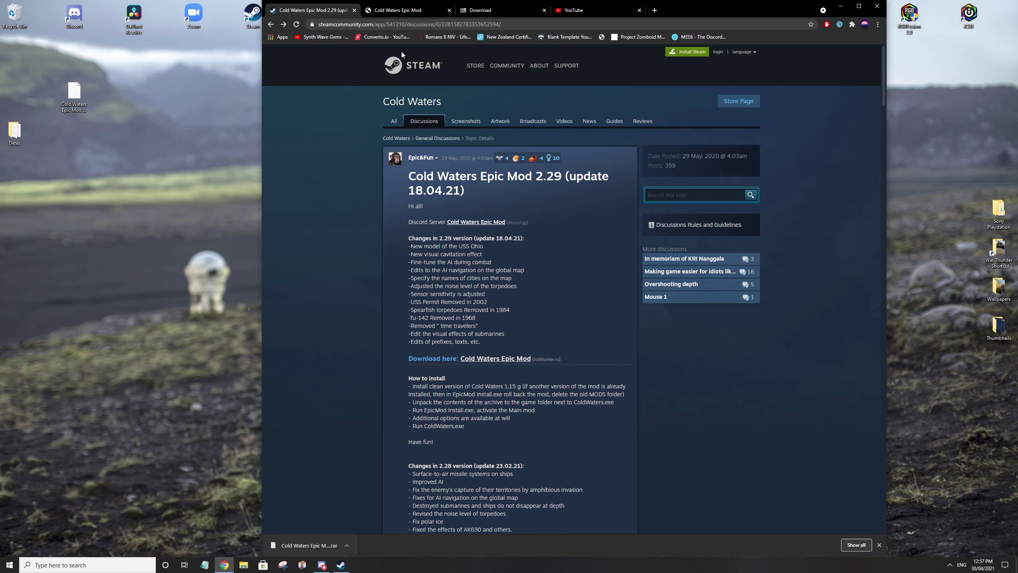
{"action": "left_click", "coordinate": [840, 6]}
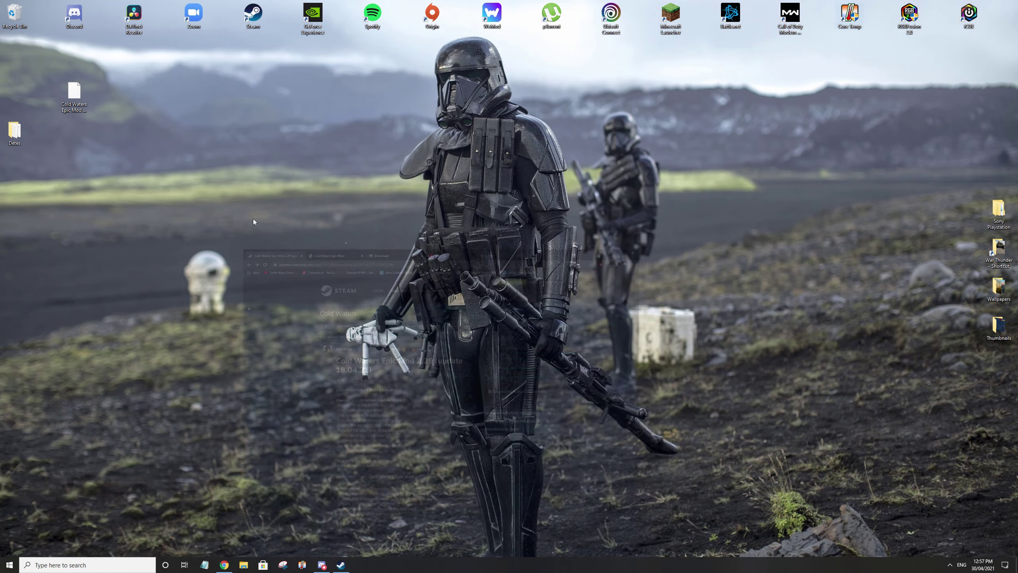
{"action": "left_click_drag", "start_coordinate": [74, 92], "coordinate": [75, 134]}
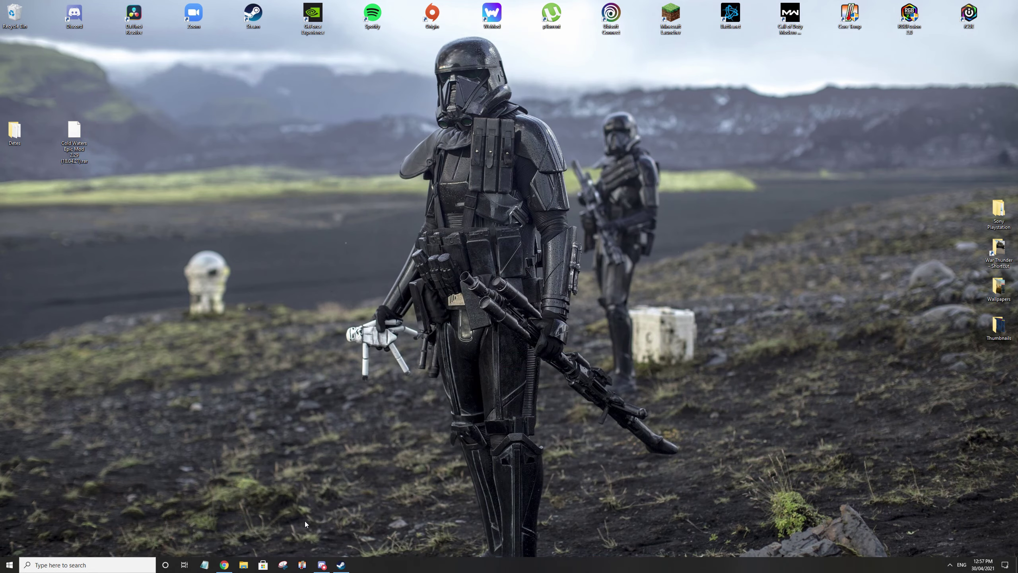
- Switch to Steam and browse the local files of Cold Waters from the library
{"action": "left_click", "coordinate": [342, 565]}
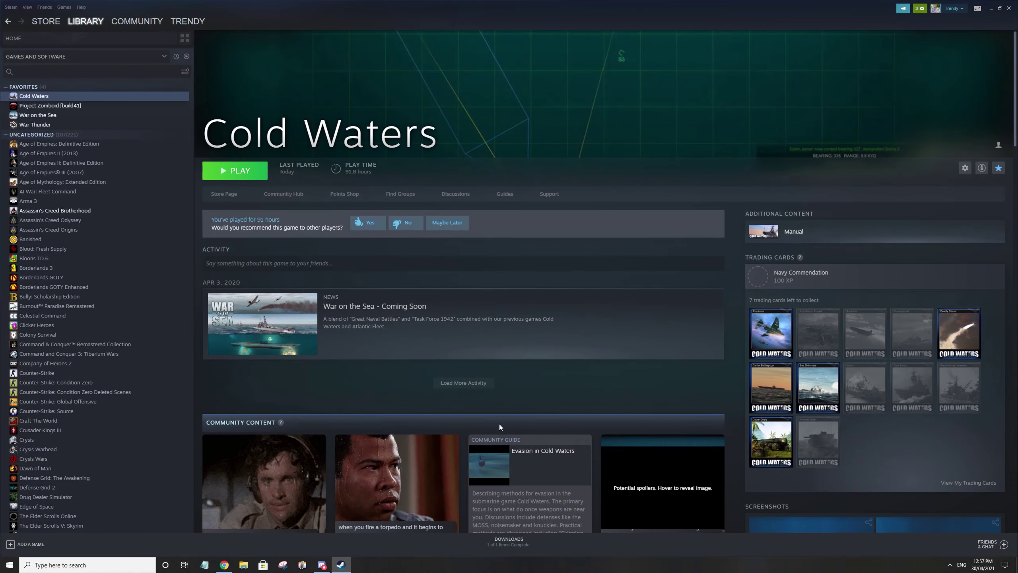
{"action": "right_click", "coordinate": [87, 97]}
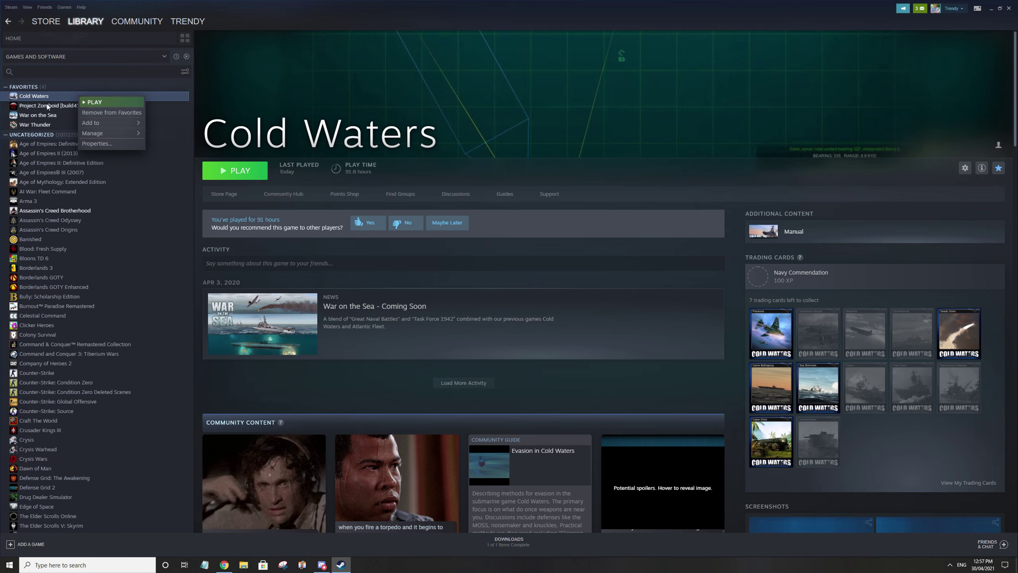
{"action": "left_click", "coordinate": [61, 100]}
{"action": "left_click", "coordinate": [60, 104]}
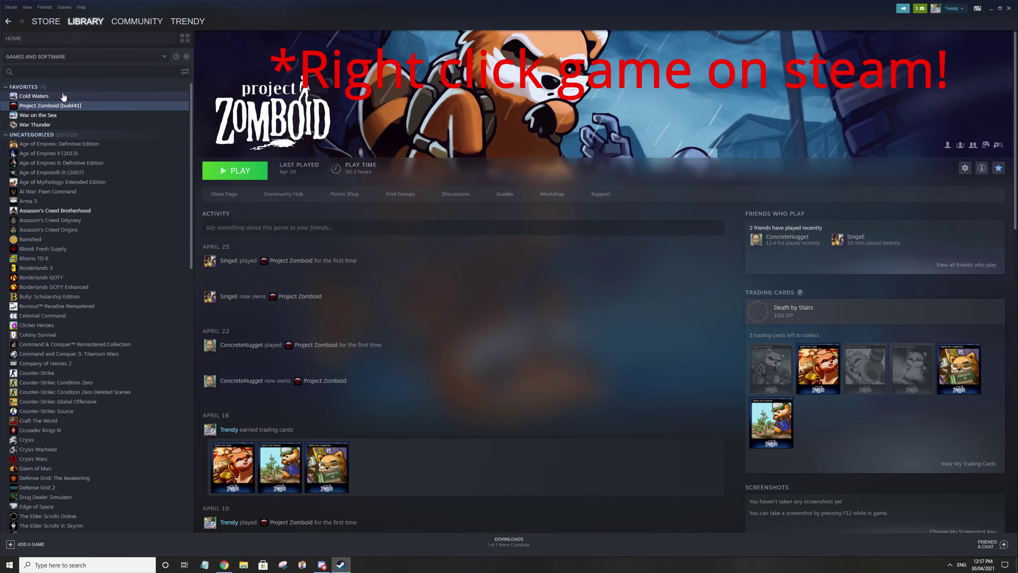
{"action": "right_click", "coordinate": [60, 94]}
{"action": "mouse_move", "coordinate": [82, 130]}
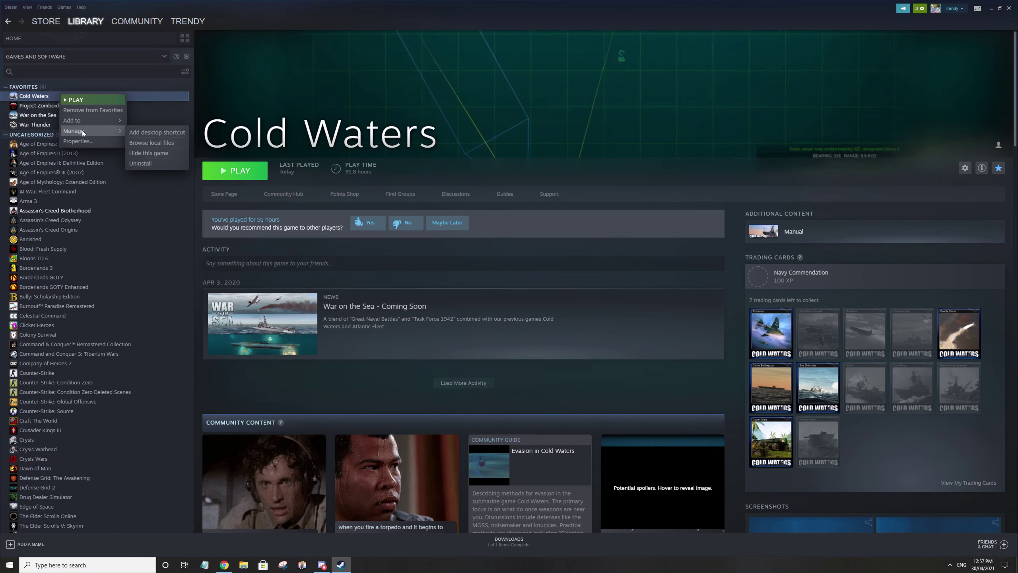
{"action": "left_click", "coordinate": [148, 141]}
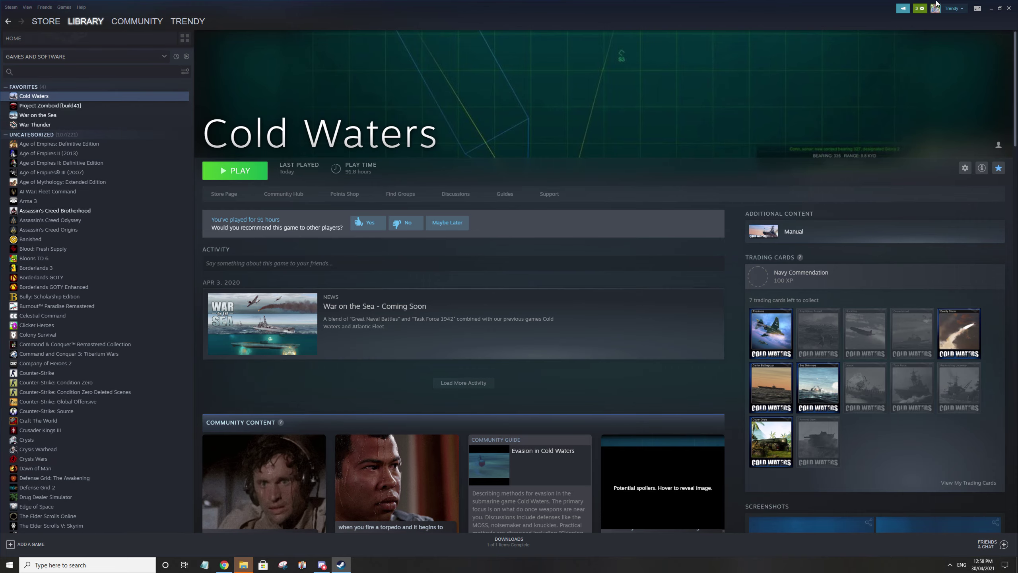
- Minimize Steam and move the Cold Waters Epic Mod 2.29 archive from the desktop into the Cold Waters game folder
{"action": "left_click", "coordinate": [990, 9]}
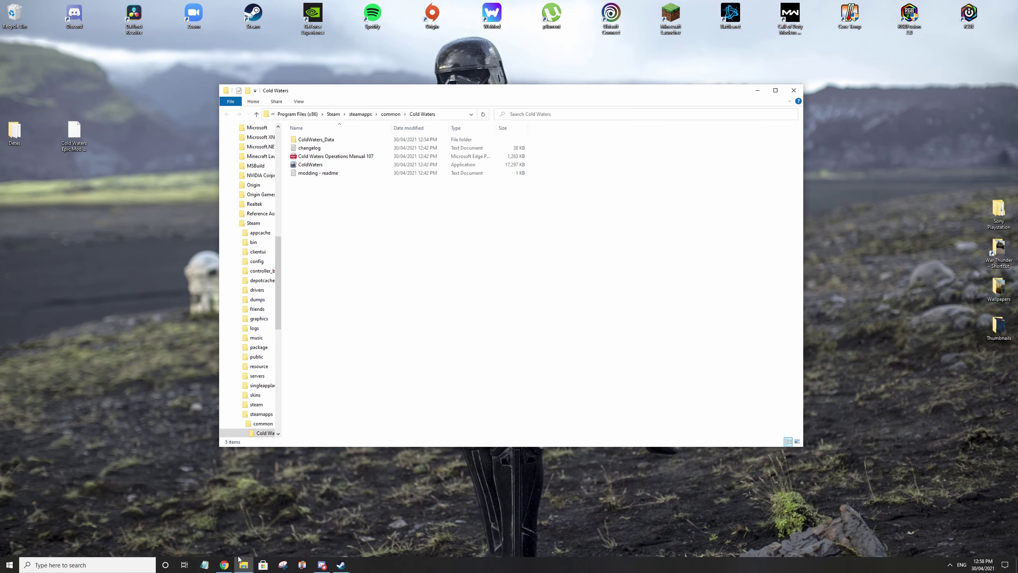
{"action": "double_click", "coordinate": [361, 173]}
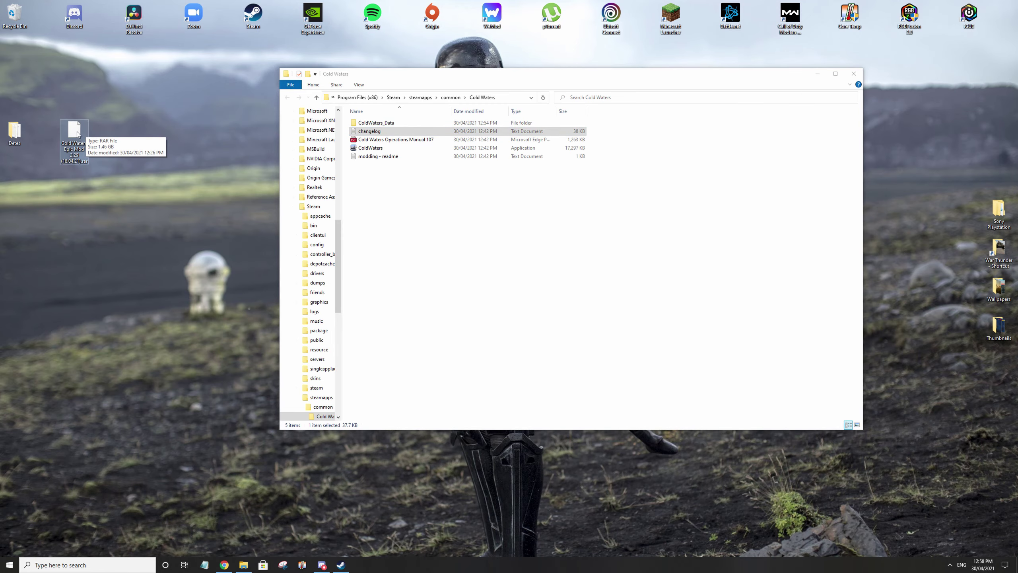
{"action": "left_click_drag", "start_coordinate": [77, 134], "coordinate": [382, 213]}
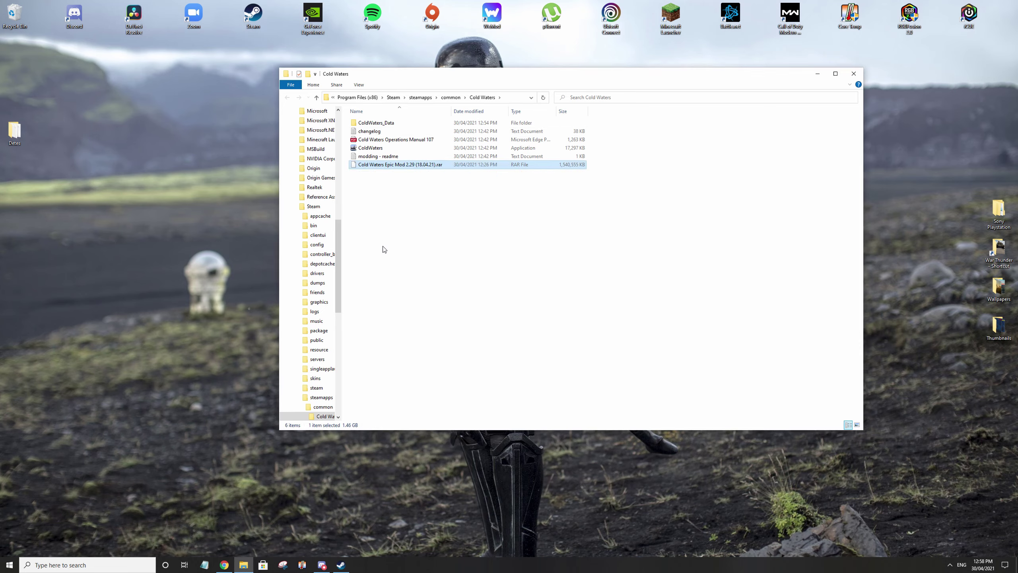
{"action": "scroll", "coordinate": [341, 249], "scroll_direction": "up", "scroll_amount": 2}
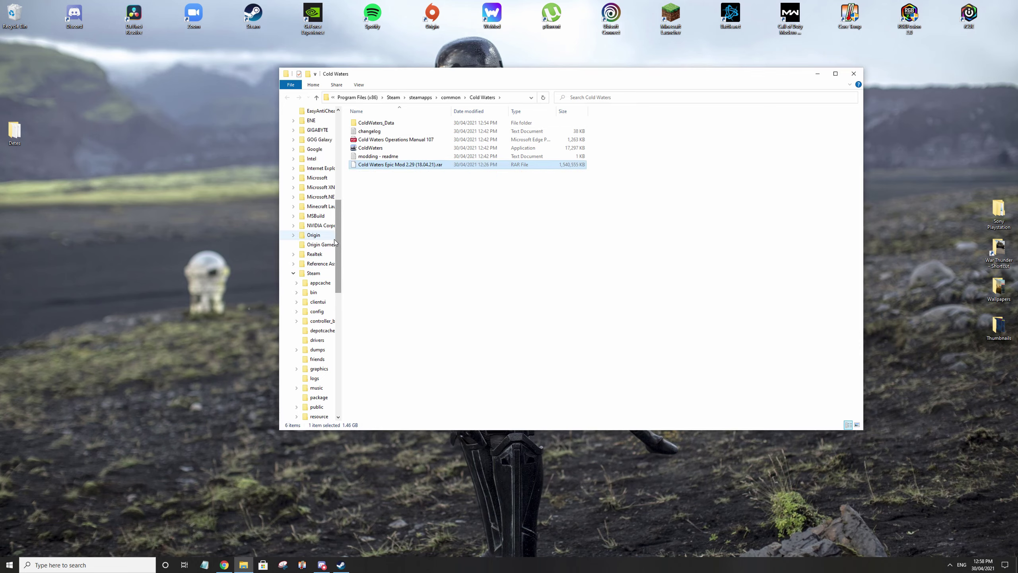
{"action": "left_click_drag", "start_coordinate": [335, 235], "coordinate": [336, 234]}
{"action": "scroll", "coordinate": [316, 257], "scroll_direction": "up", "scroll_amount": 8}
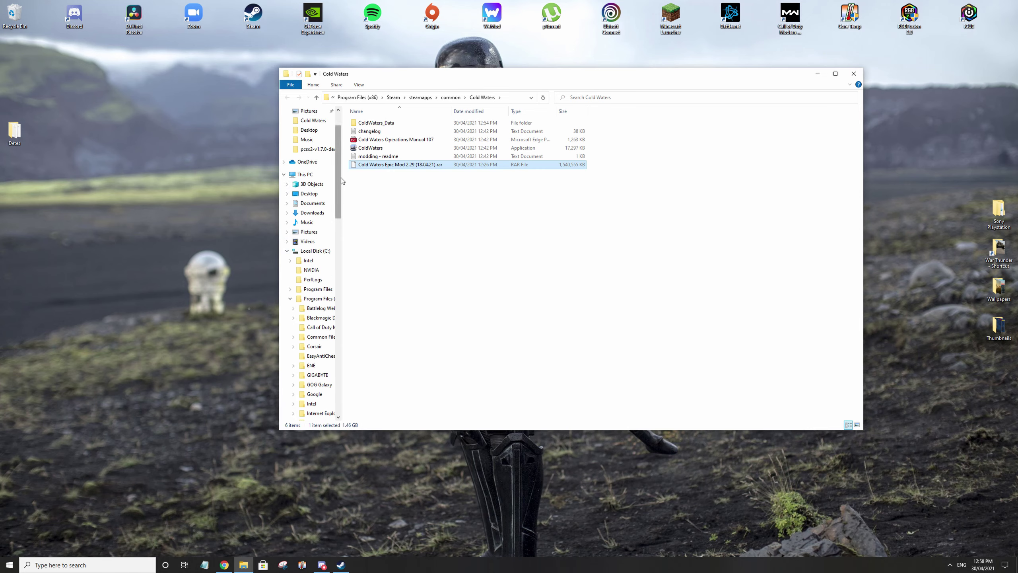
{"action": "scroll", "coordinate": [340, 178], "scroll_direction": "down", "scroll_amount": 1}
{"action": "scroll", "coordinate": [343, 189], "scroll_direction": "down", "scroll_amount": 3}
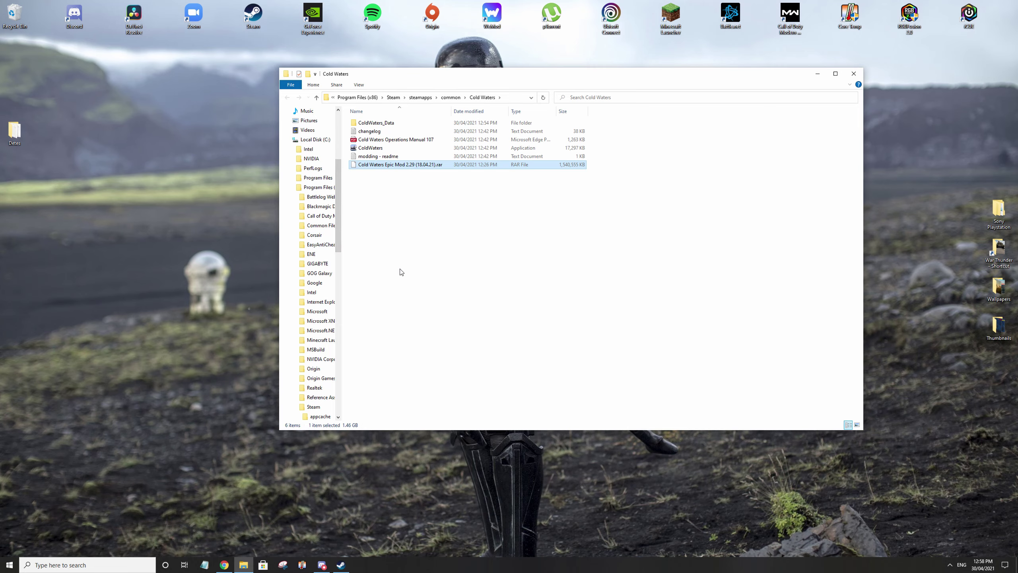
- Extract the Cold Waters Epic Mod 2.29 (18.04.21) archive directly into the Cold Waters game folder with 7-Zip
{"action": "right_click", "coordinate": [409, 168]}
{"action": "right_click", "coordinate": [386, 168]}
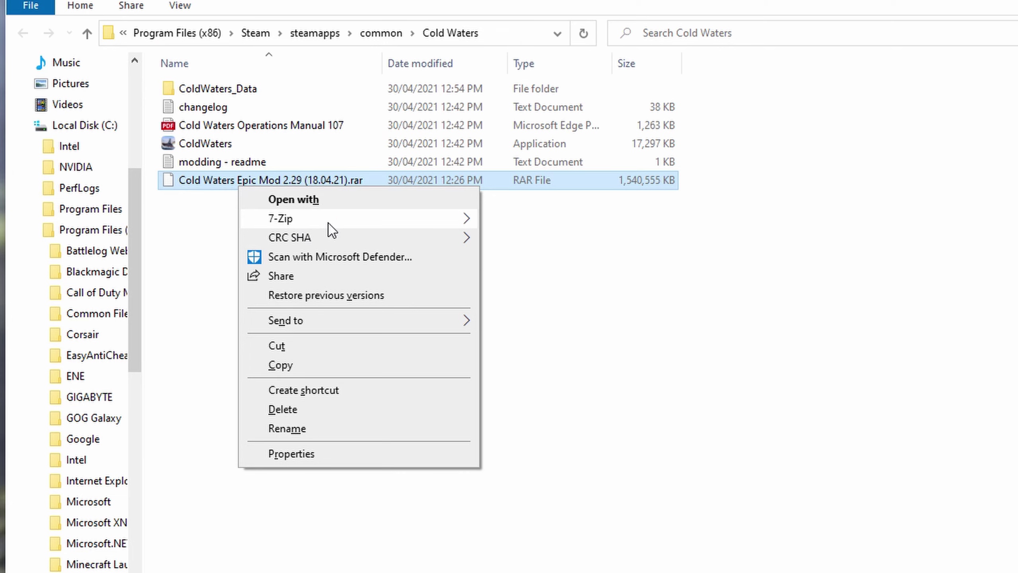
{"action": "mouse_move", "coordinate": [427, 184]}
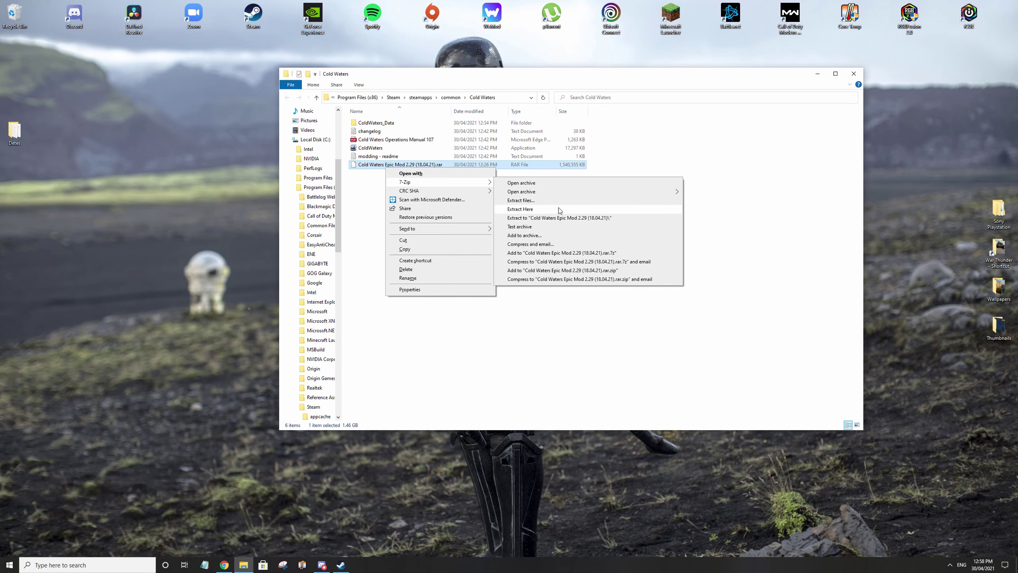
{"action": "left_click", "coordinate": [520, 209]}
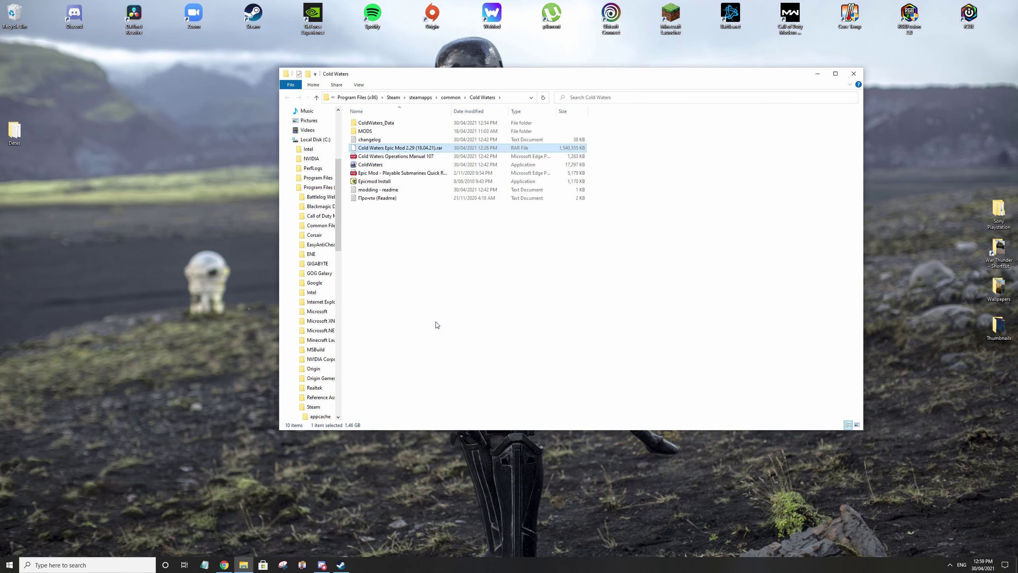
- Remove the mod archive from the Cold Waters folder, then bring up the Steam window and close it
{"action": "left_click", "coordinate": [437, 295]}
{"action": "left_click", "coordinate": [447, 149]}
{"action": "left_click_drag", "start_coordinate": [11, 132], "coordinate": [11, 133]}
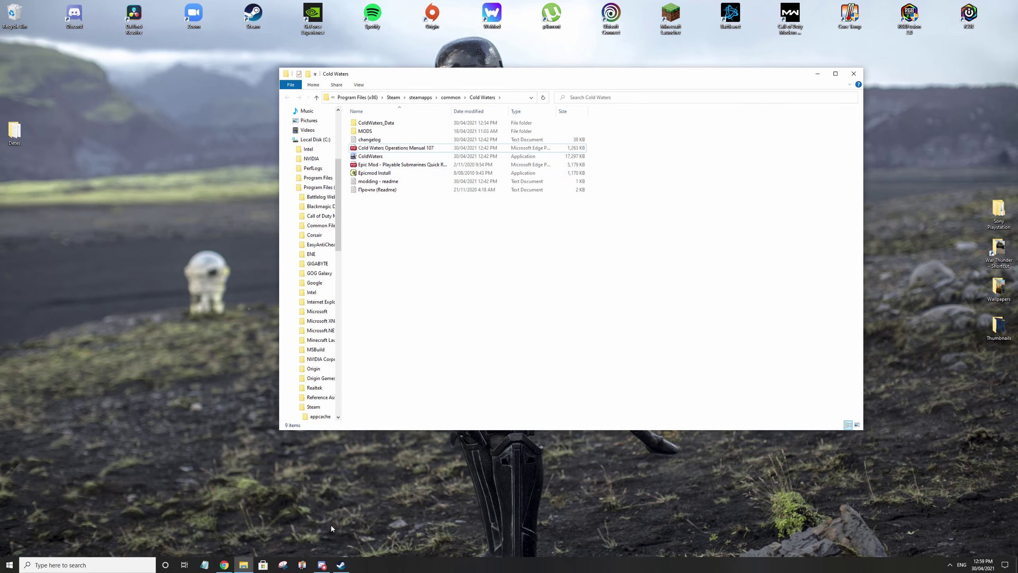
{"action": "left_click", "coordinate": [341, 565]}
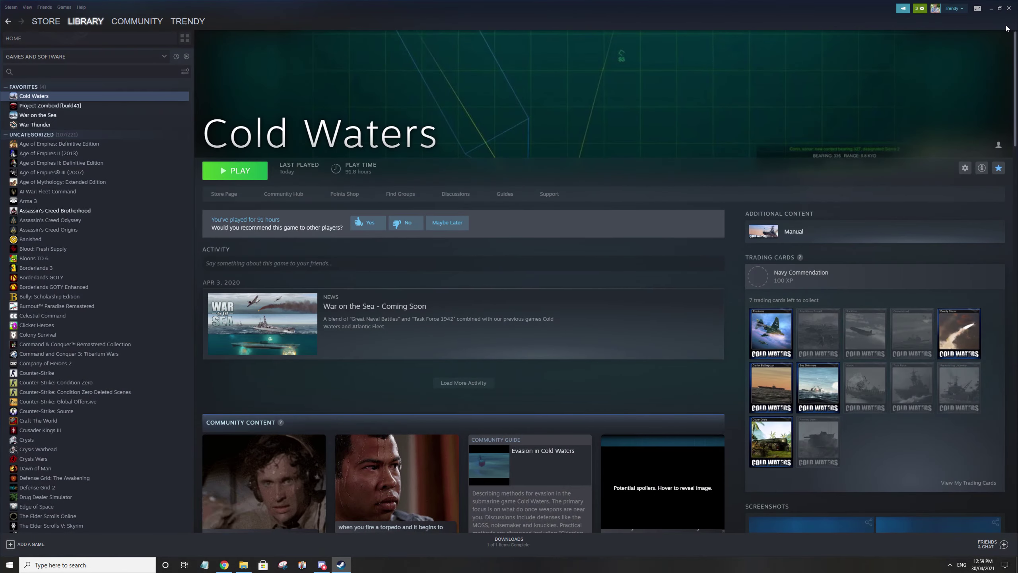
{"action": "left_click", "coordinate": [1009, 7]}
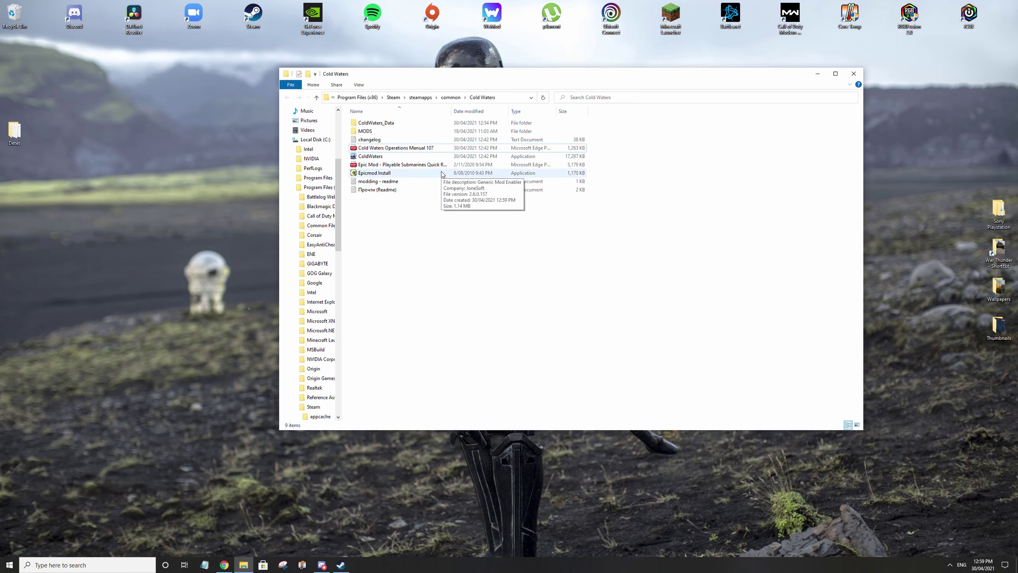
- Run Epicmod Install from the game folder, allow it to make changes and accept the default MODS folder name
{"action": "left_click", "coordinate": [411, 176]}
{"action": "key", "text": "Return"}
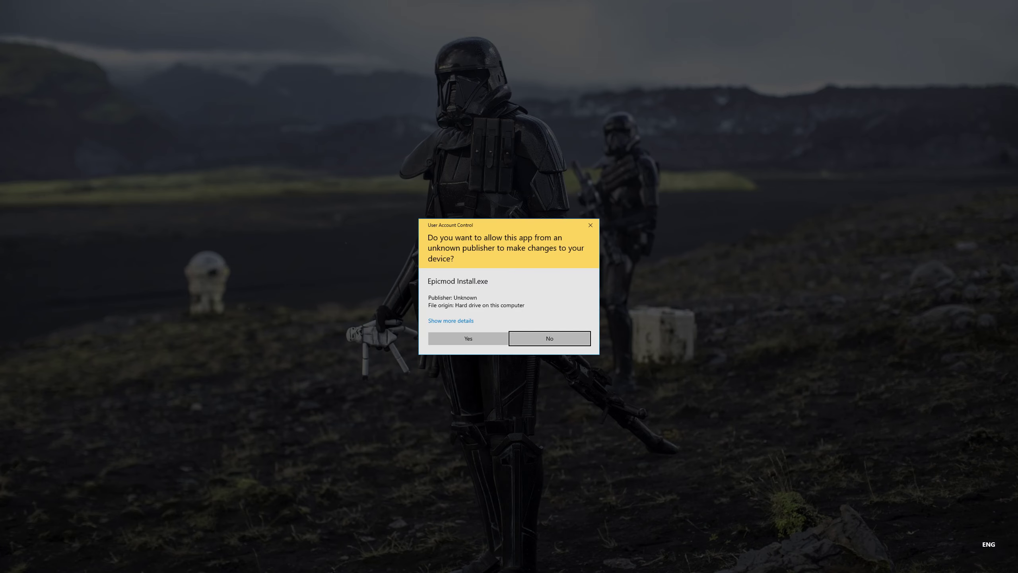
{"action": "left_click", "coordinate": [466, 337]}
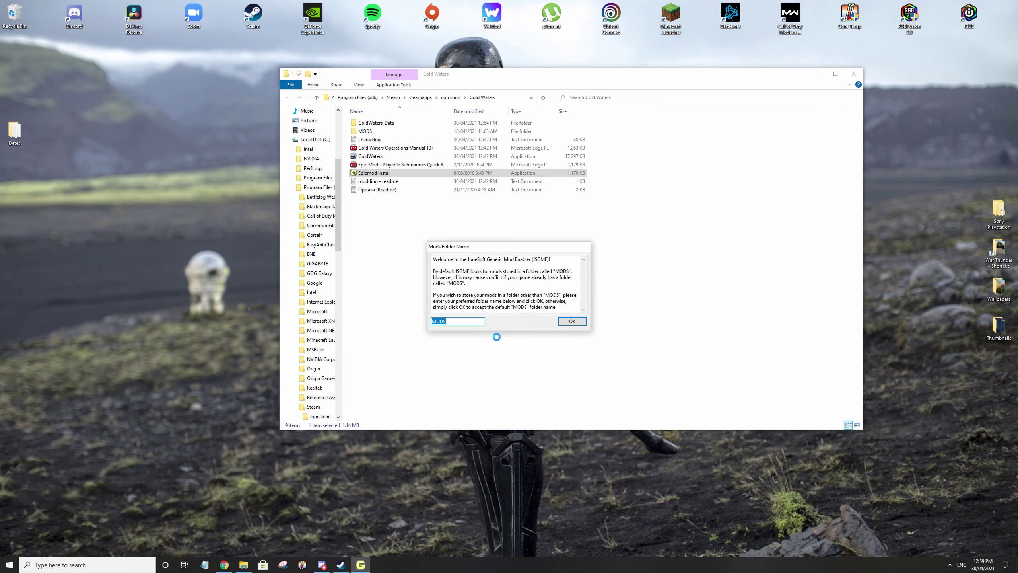
{"action": "left_click", "coordinate": [578, 323]}
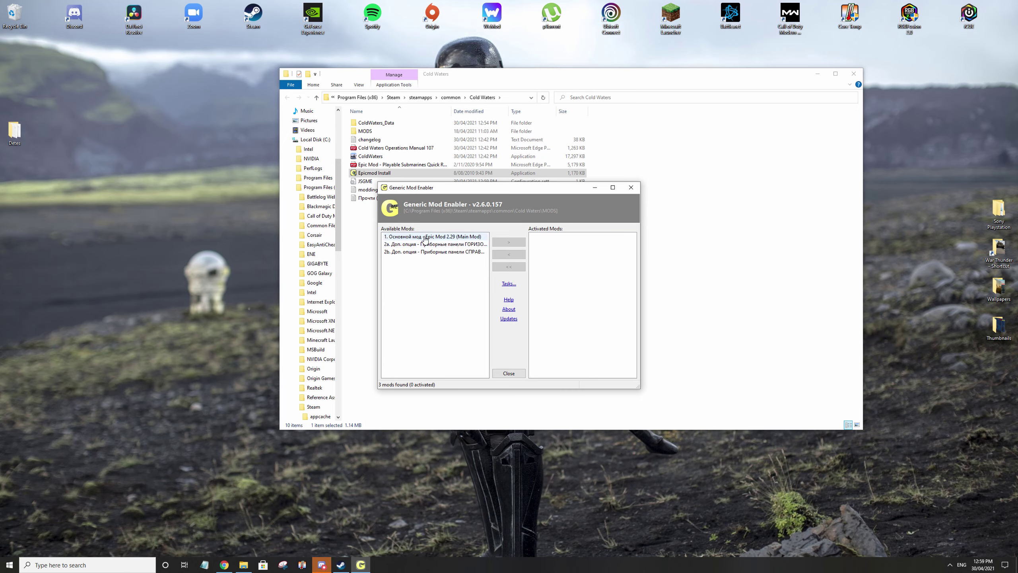
- Enable the Epic Mod 2.29 (Main Mod) entry in Generic Mod Enabler and lower the system volume to 16
{"action": "left_click", "coordinate": [453, 239]}
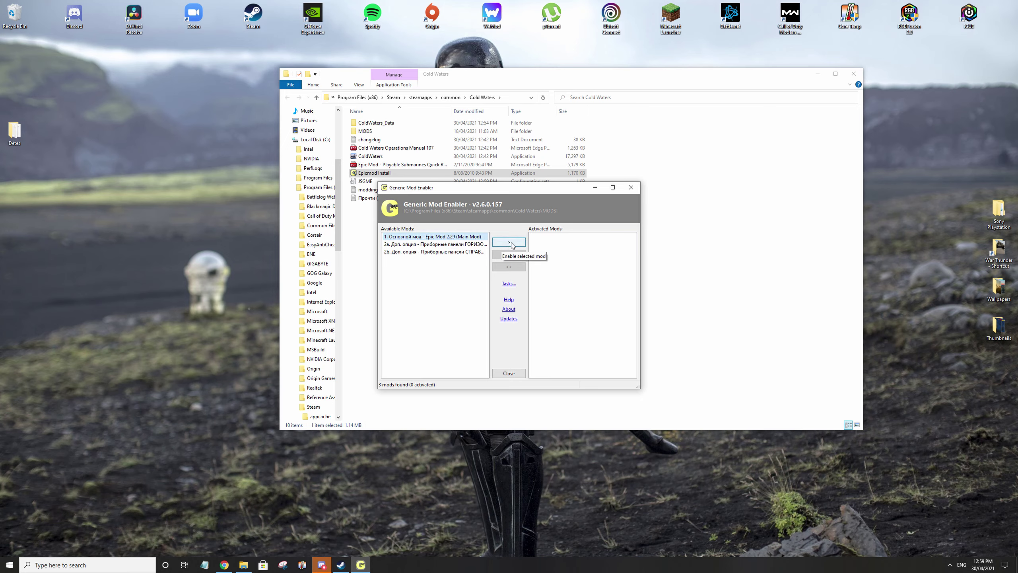
{"action": "left_click", "coordinate": [512, 244]}
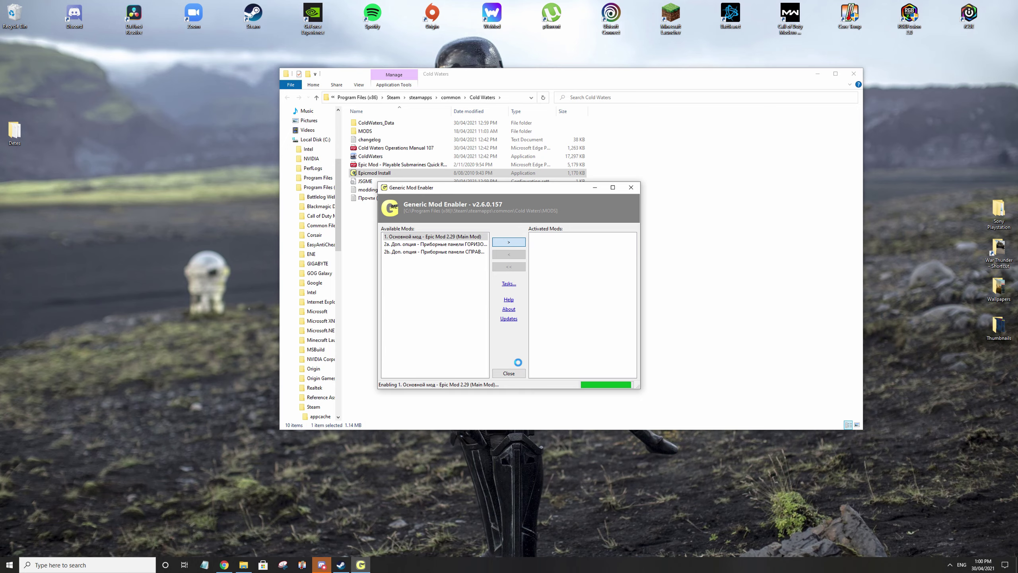
{"action": "key", "text": "XF86AudioLowerVolume"}
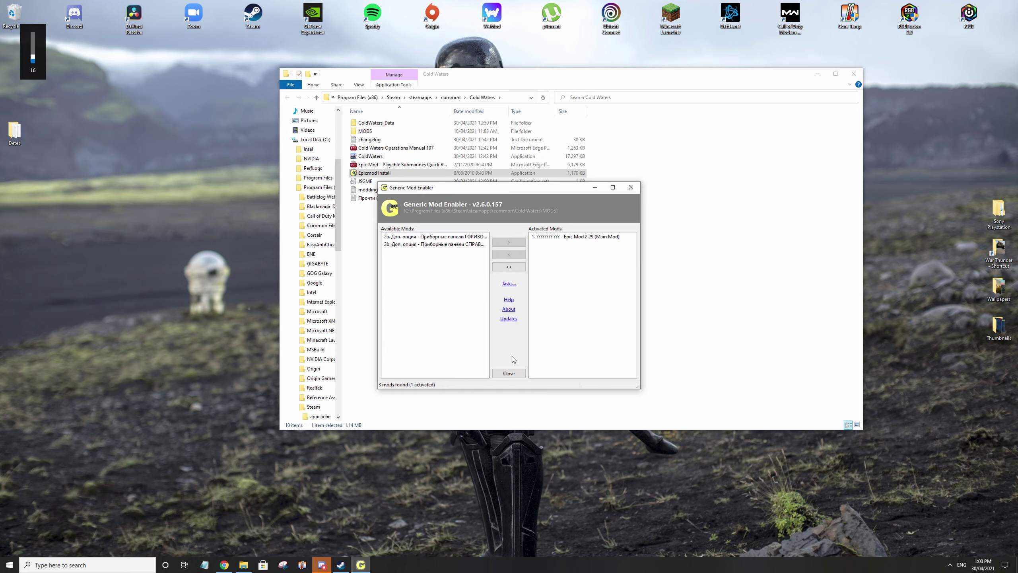